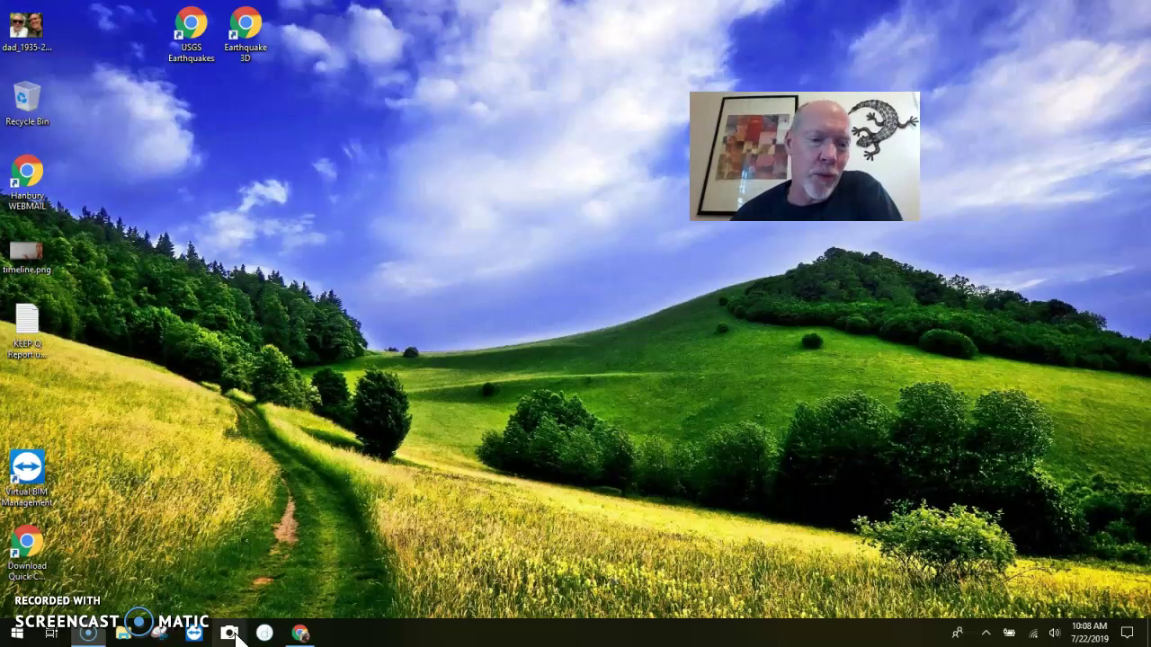
# Launch Revit 2020 from the Start menu to reach its Home screen
pyautogui.click(16, 637)
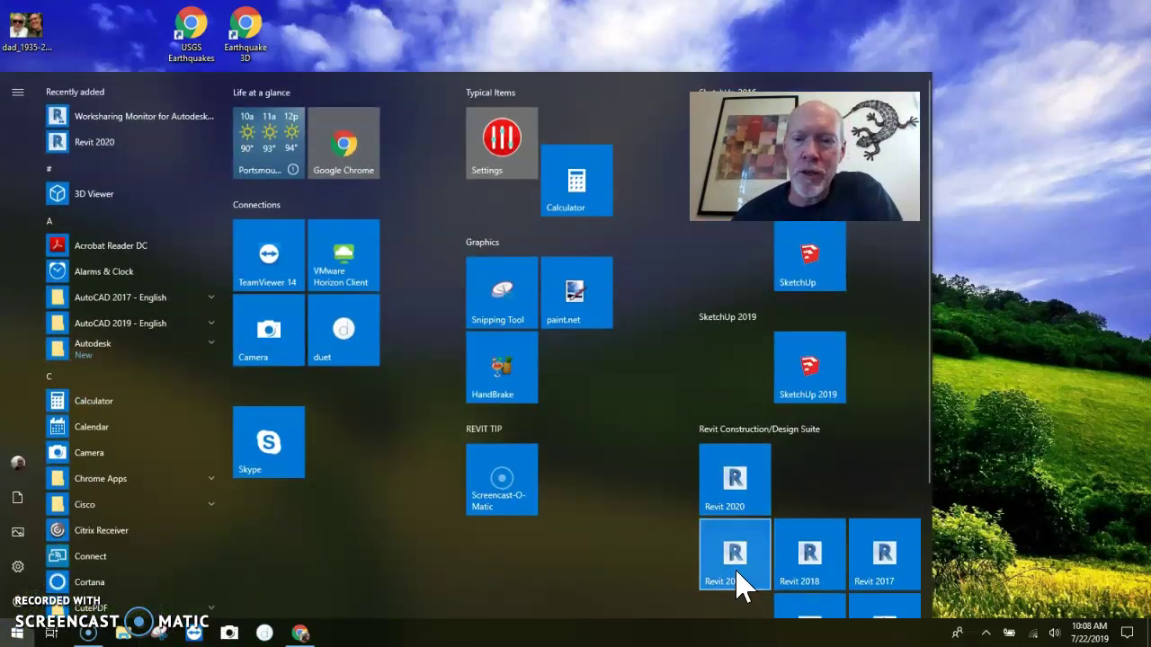
pyautogui.click(734, 493)
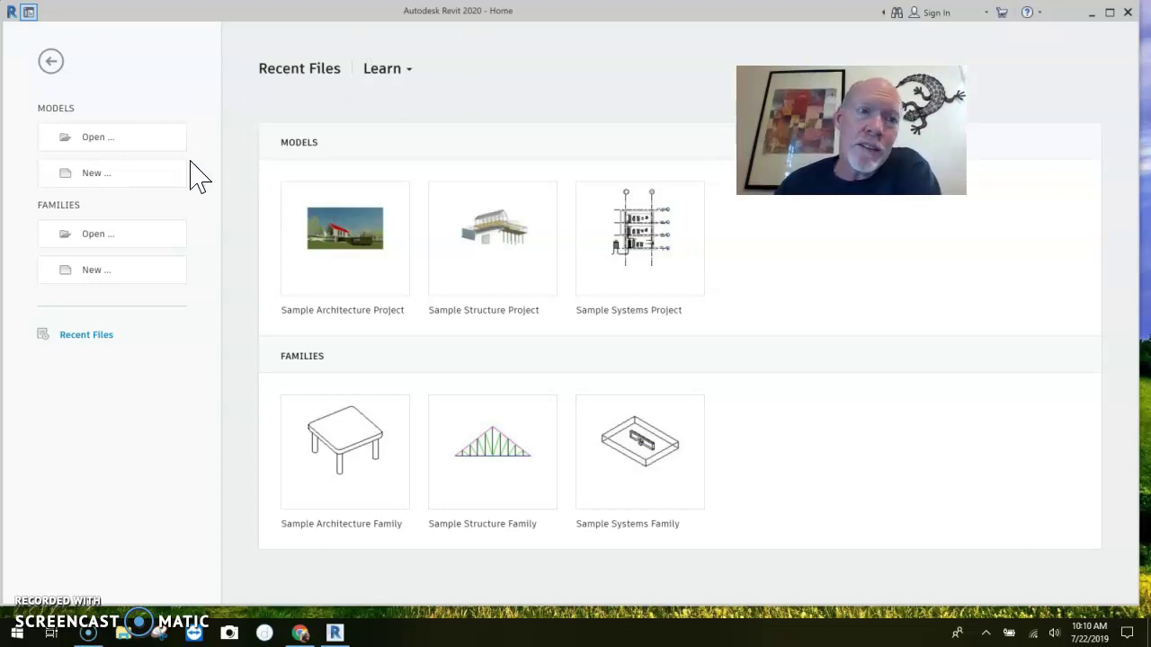
# Open New Project, look through the template list keeping Mechanical-Default, then cancel
pyautogui.click(99, 184)
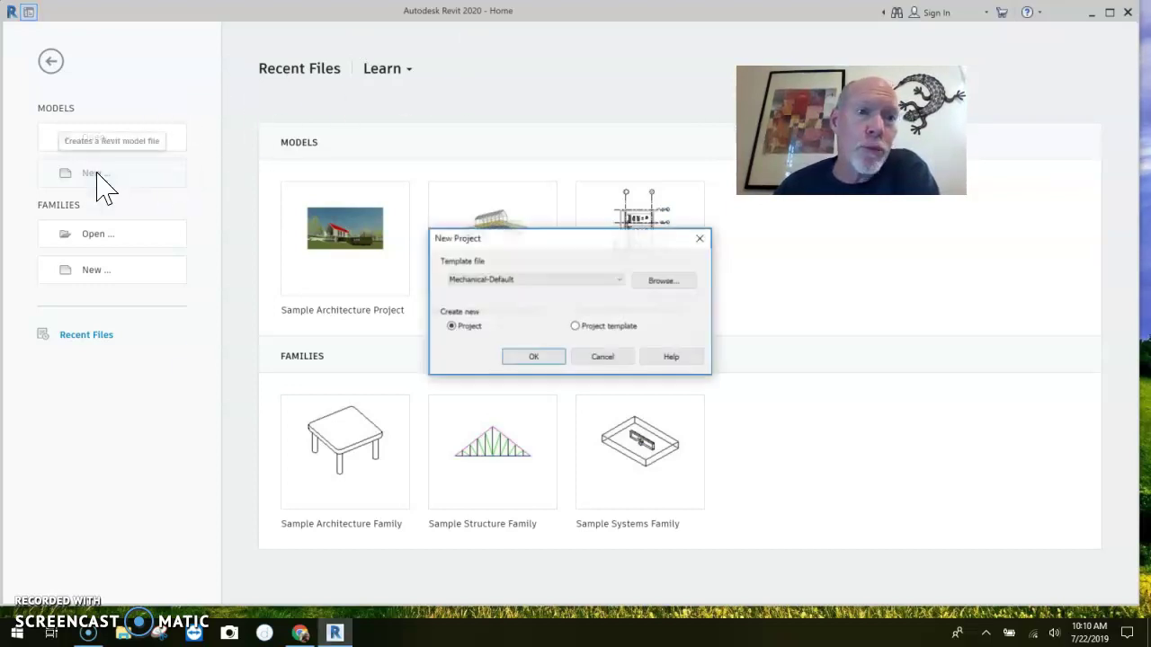
pyautogui.moveTo(550, 243); pyautogui.dragTo(501, 152)
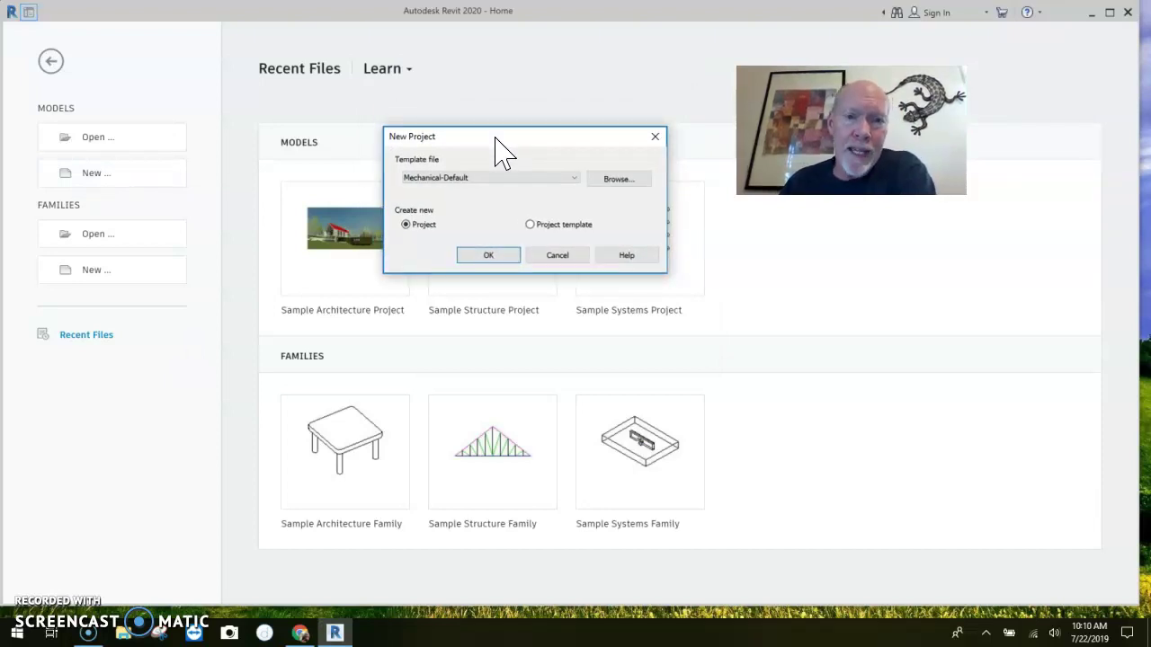
pyautogui.click(573, 178)
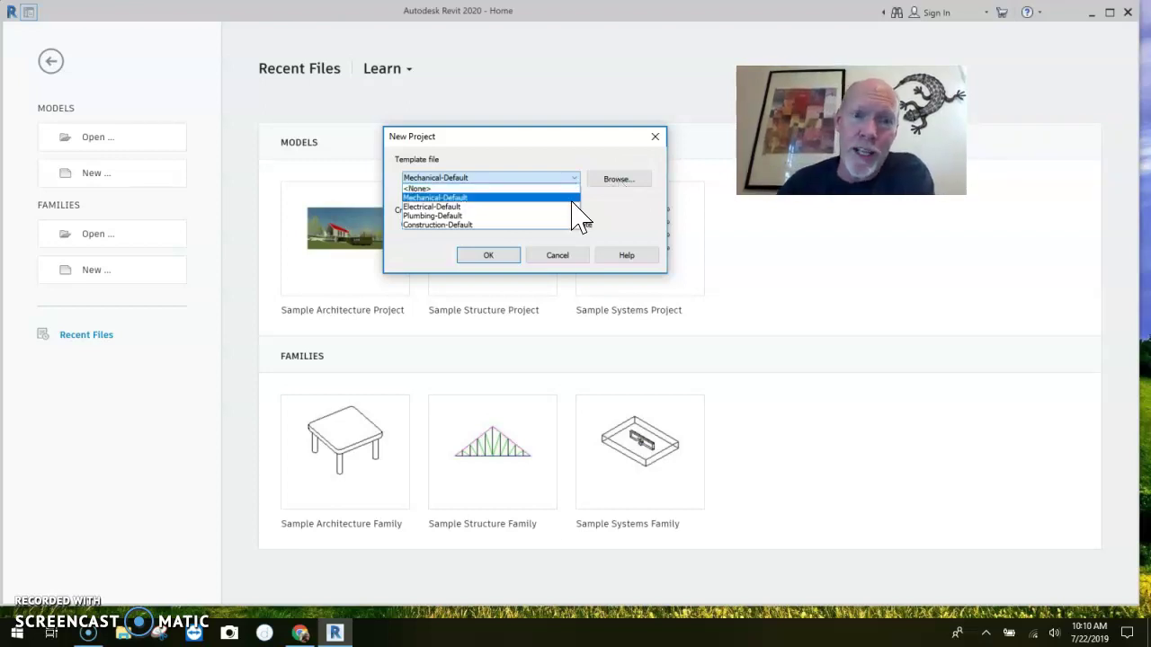
pyautogui.click(564, 261)
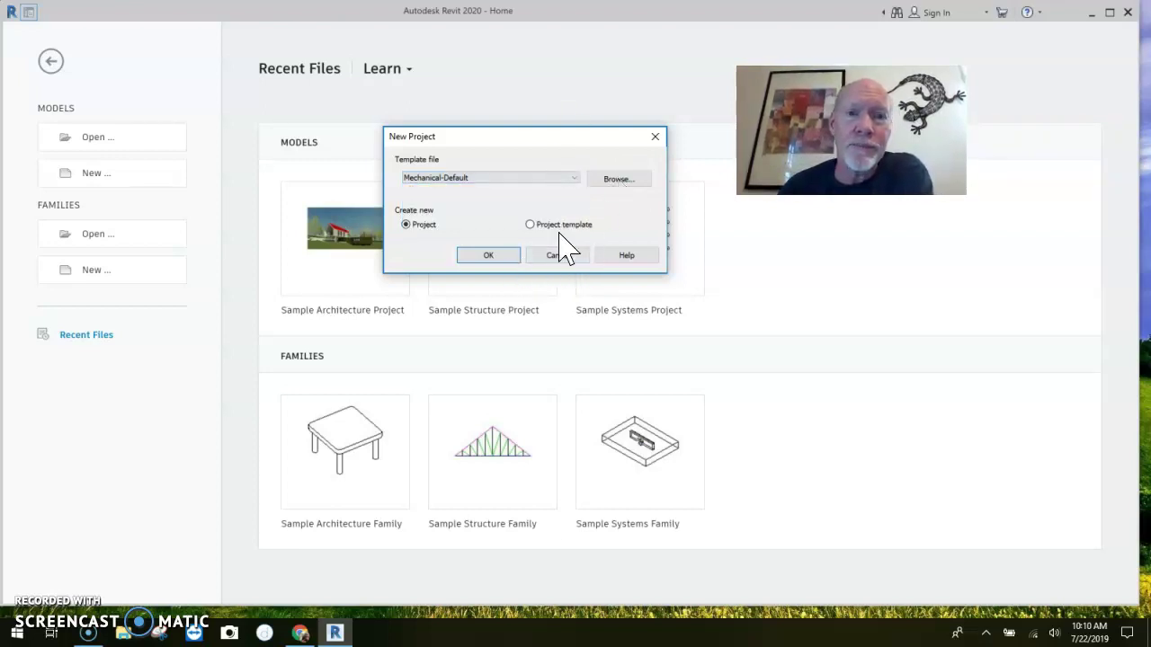
pyautogui.click(569, 259)
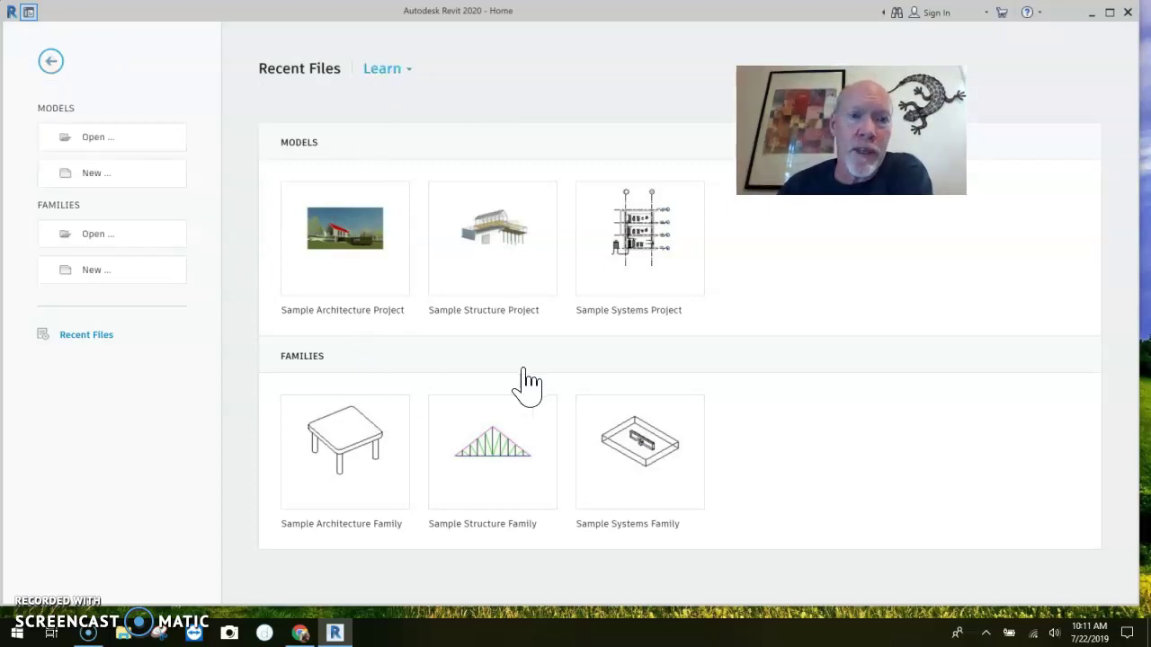
# Leave the Home screen and open the Options dialog from the File menu, moved left
pyautogui.click(49, 61)
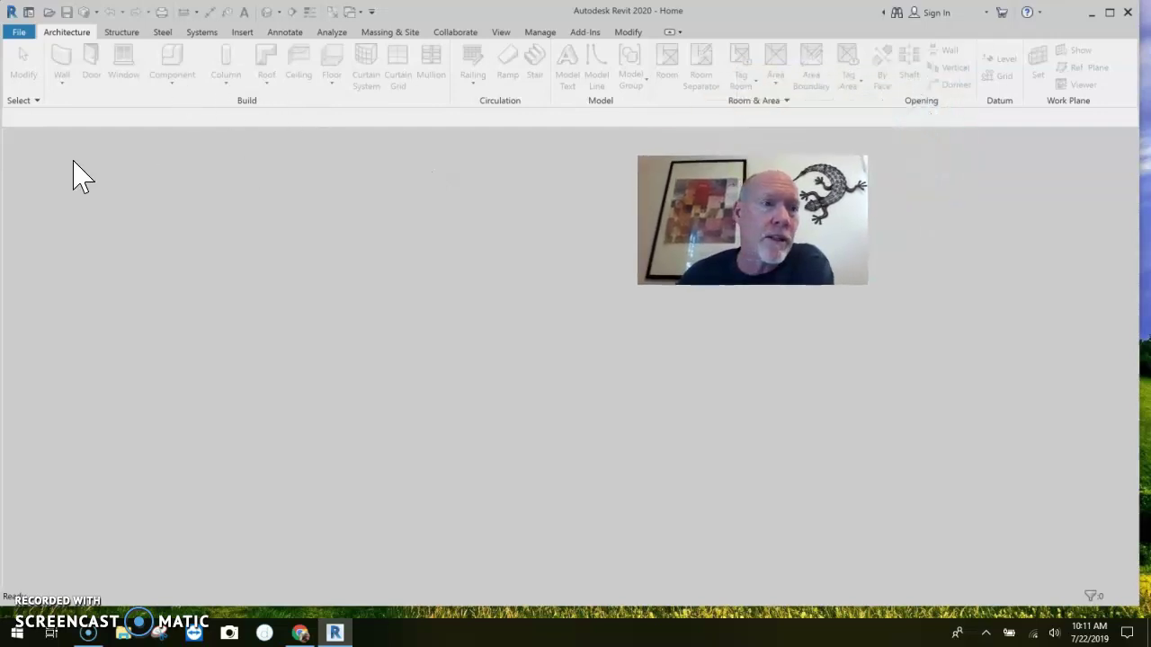
pyautogui.click(10, 11)
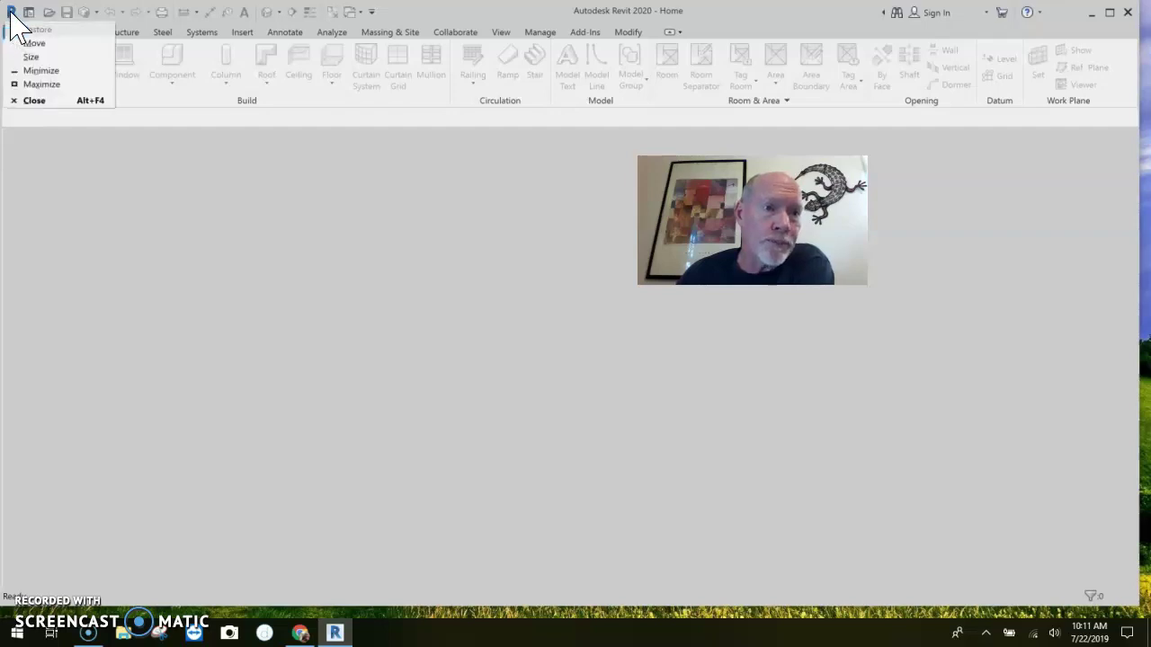
pyautogui.click(34, 108)
pyautogui.click(23, 35)
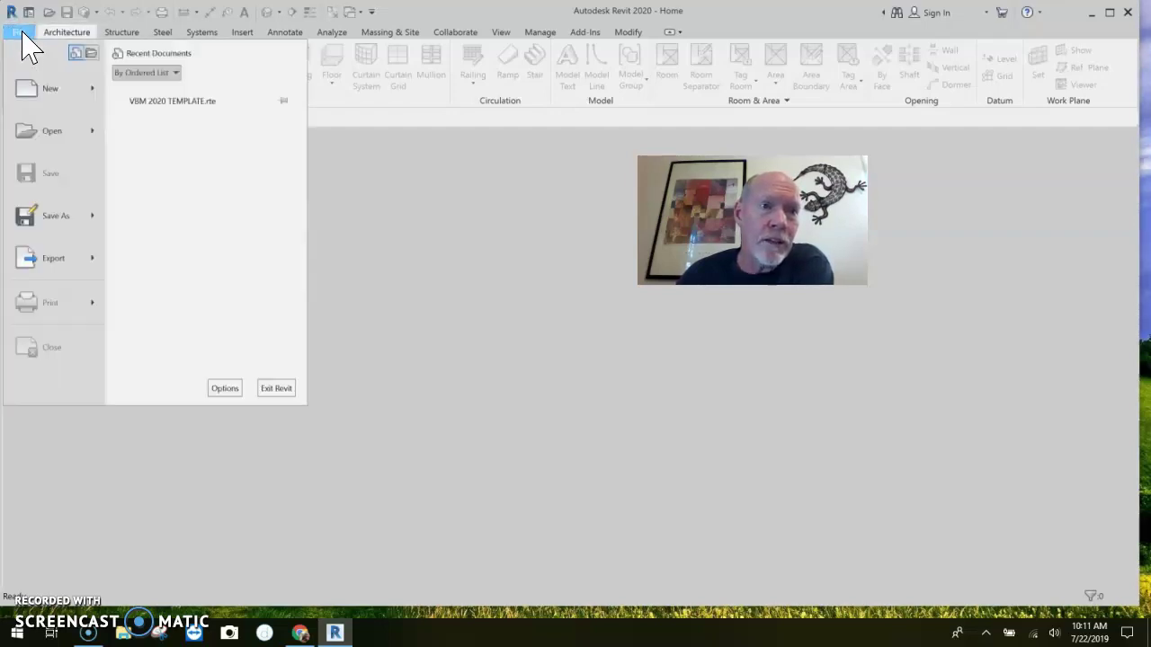
pyautogui.click(223, 391)
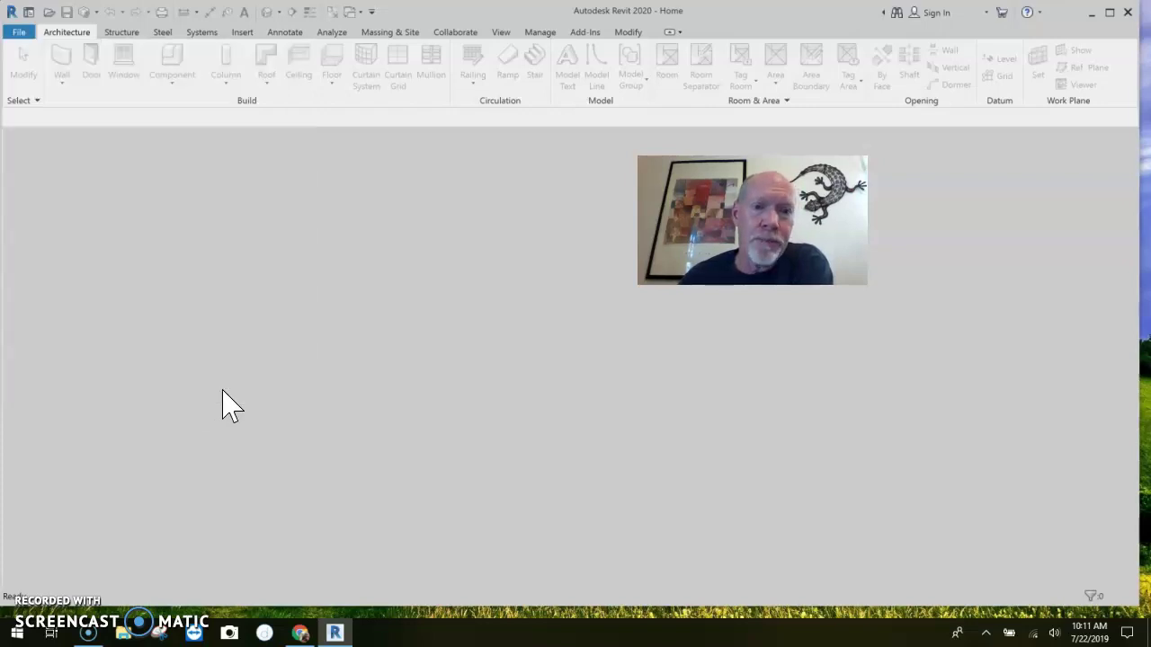
pyautogui.moveTo(582, 80); pyautogui.dragTo(381, 94)
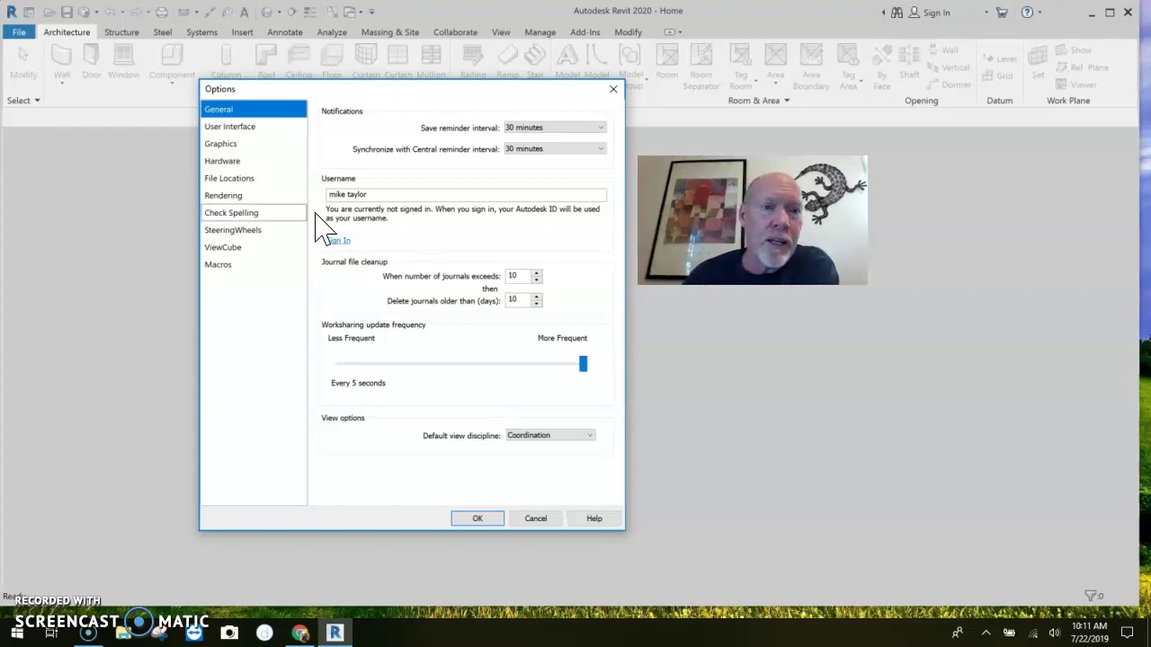
# In File Locations, remove the Construction, Plumbing and Electrical default templates, leaving Mechanical-Default
pyautogui.click(252, 180)
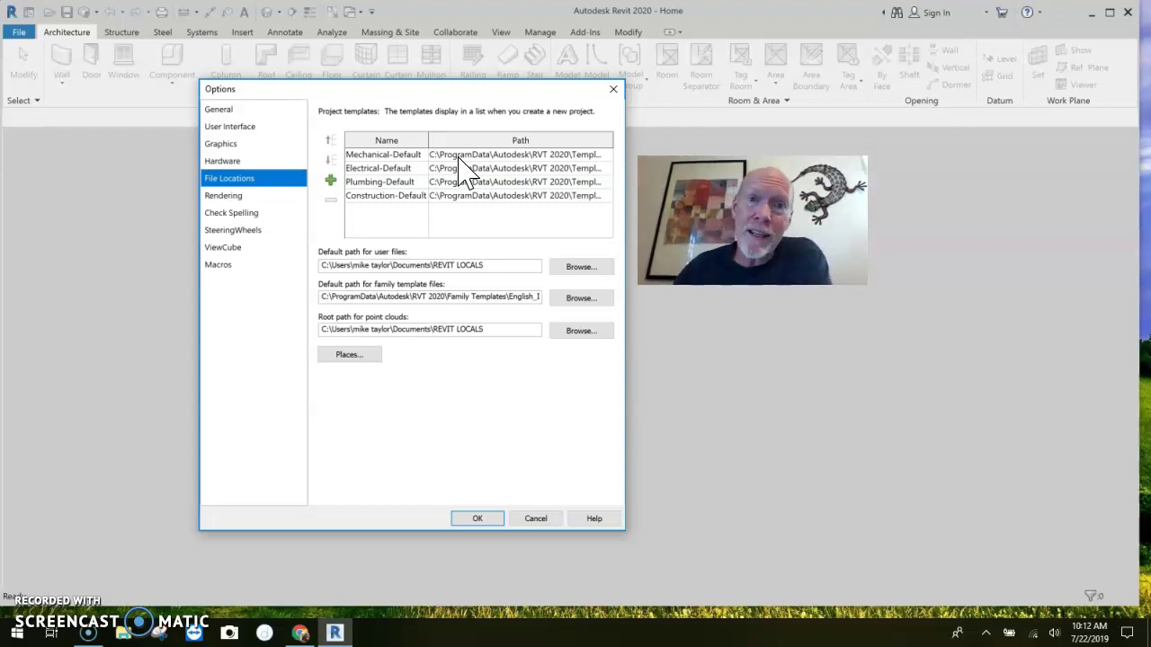
pyautogui.click(404, 196)
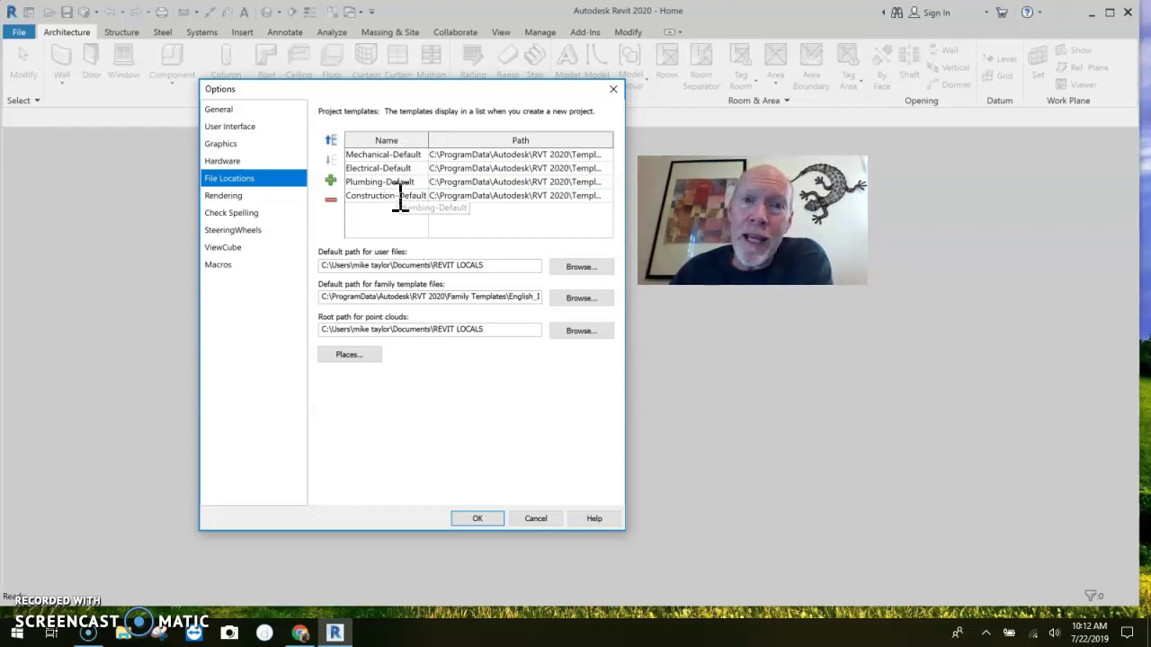
pyautogui.click(376, 182)
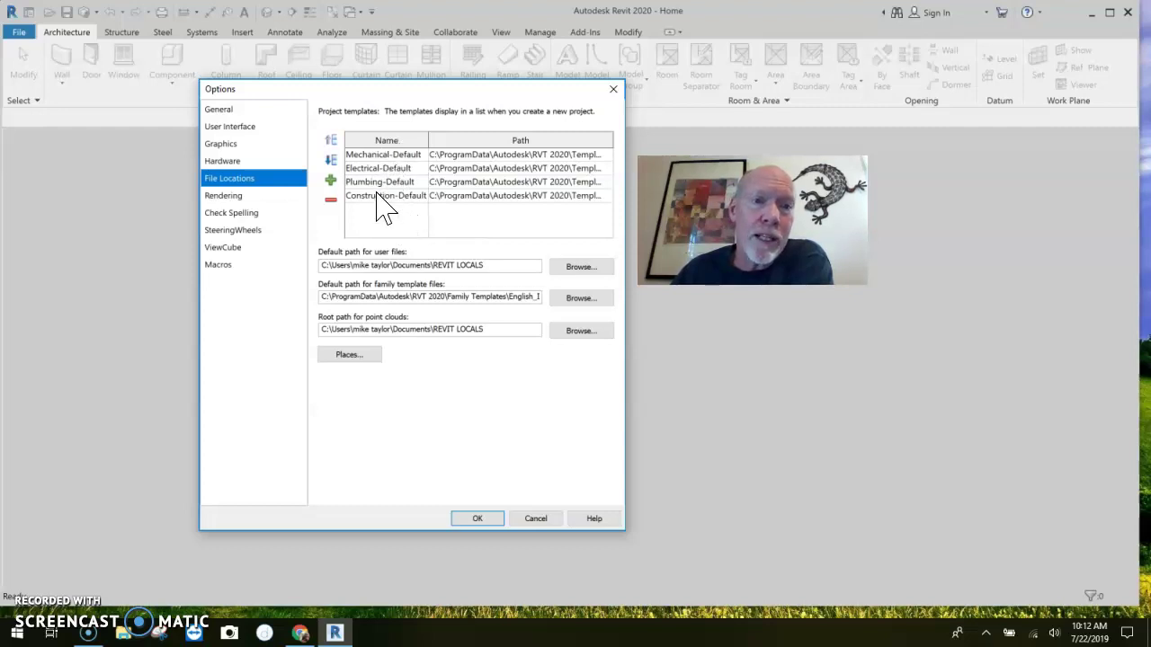
pyautogui.click(385, 198)
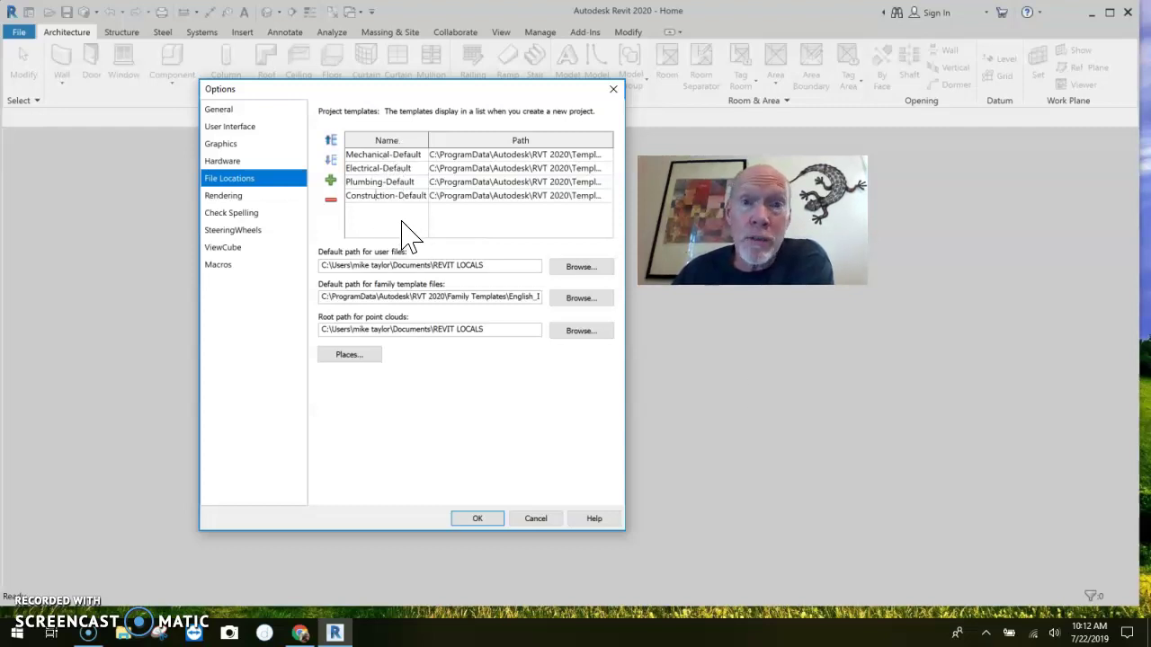
pyautogui.click(331, 202)
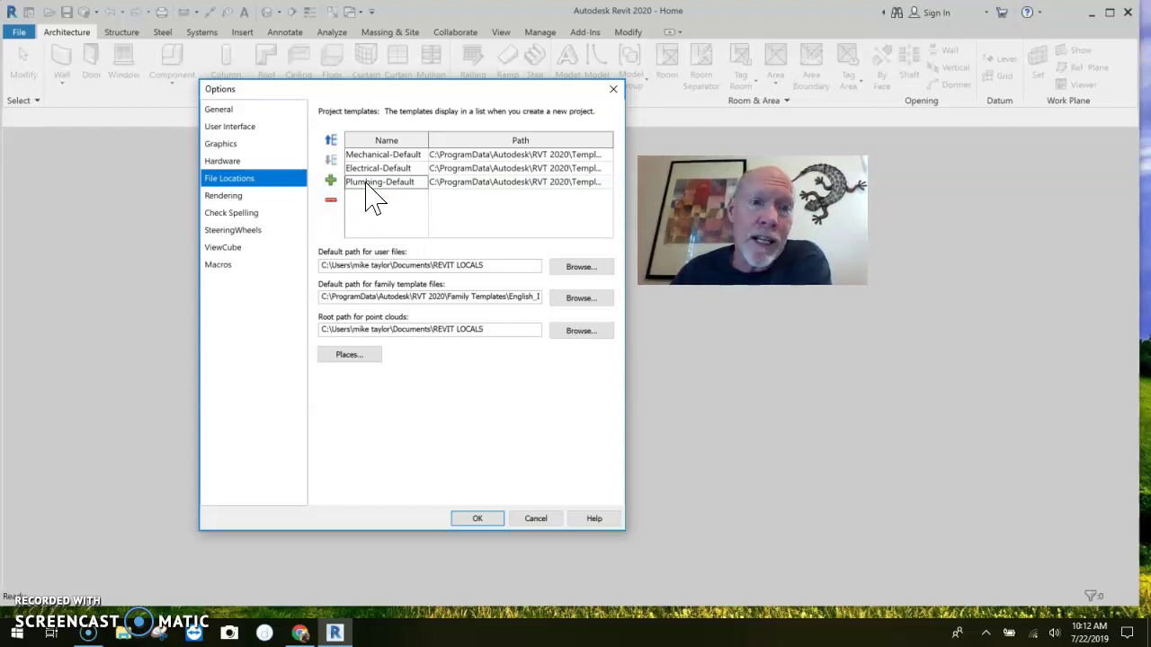
pyautogui.click(331, 201)
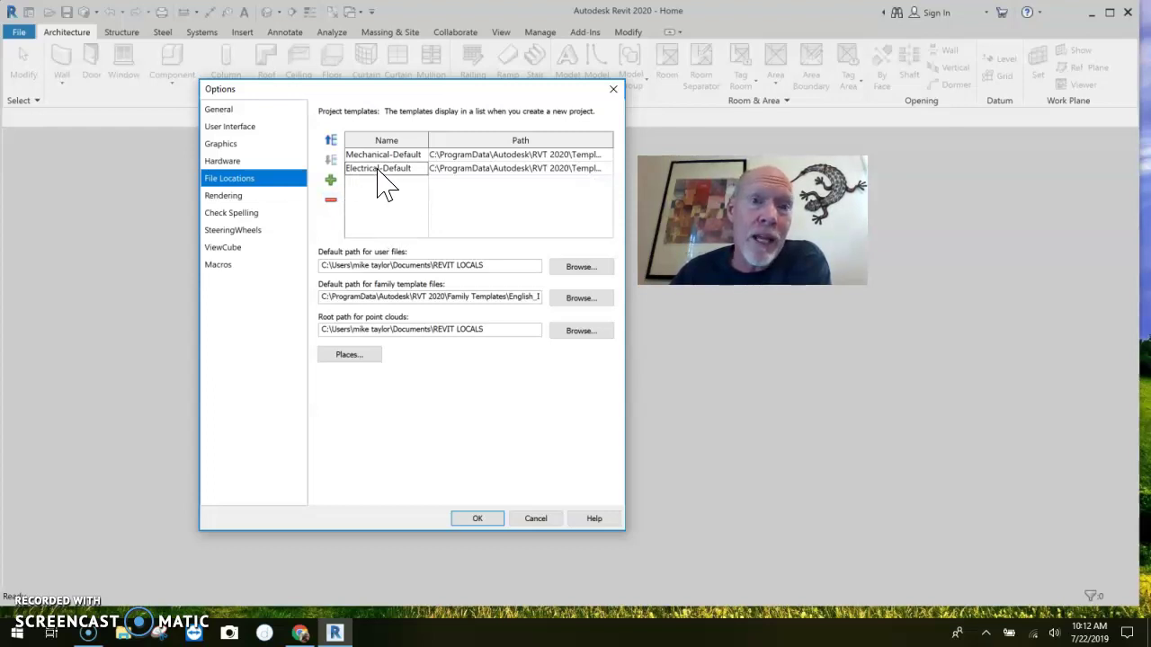
pyautogui.click(331, 199)
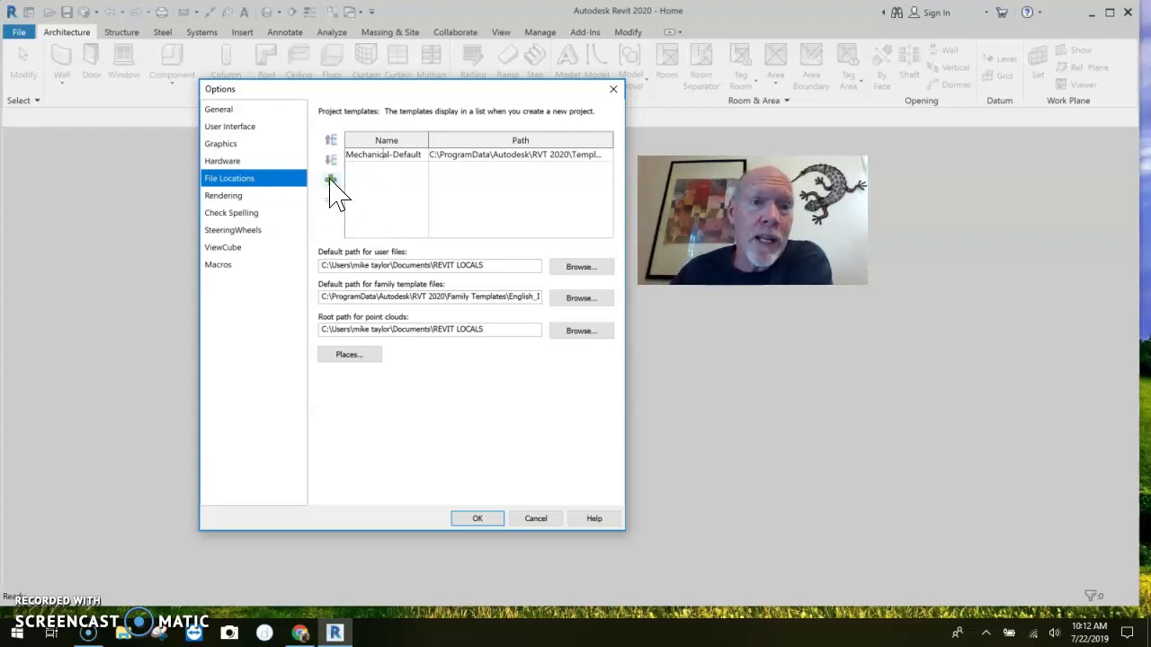
# Add VBM 2020 TEMPLATE.rte from Documents > VBM Revit to the project template list
pyautogui.click(331, 179)
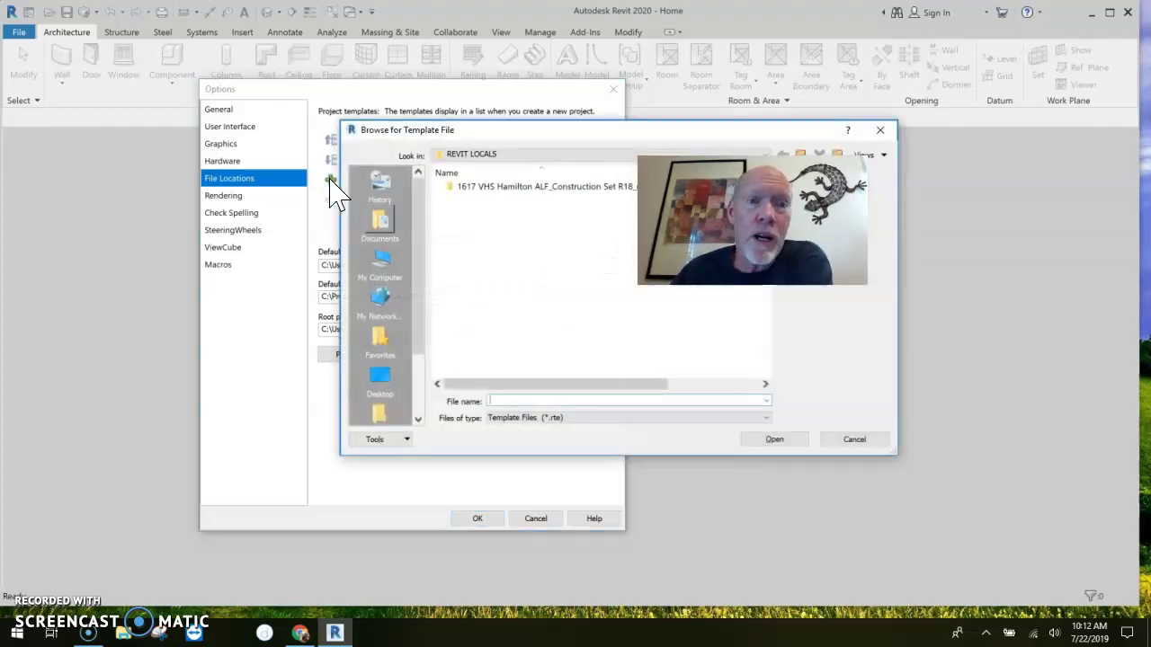
pyautogui.moveTo(592, 131); pyautogui.dragTo(505, 129)
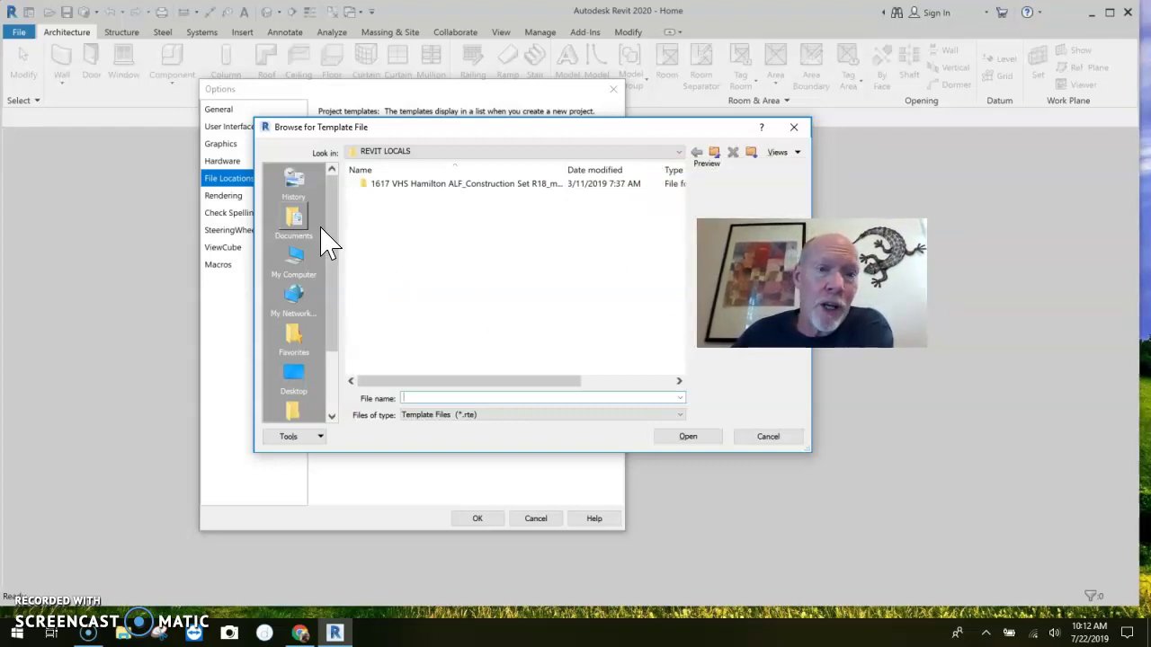
pyautogui.click(301, 224)
pyautogui.doubleClick(404, 315)
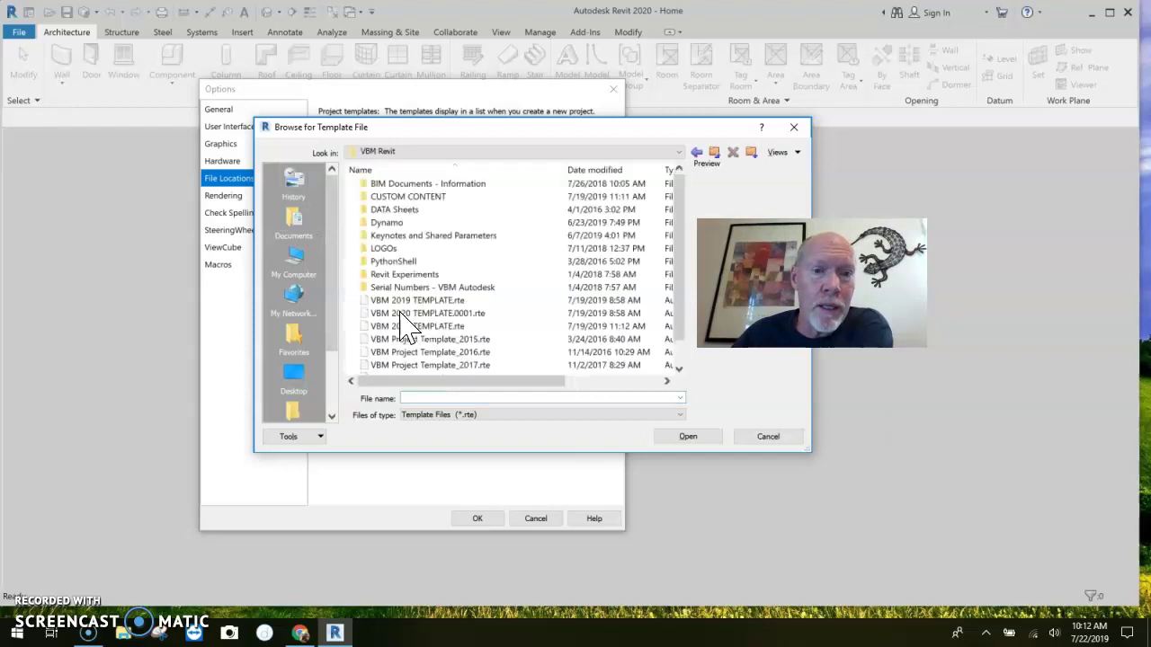
pyautogui.scroll(-1, 423, 321)
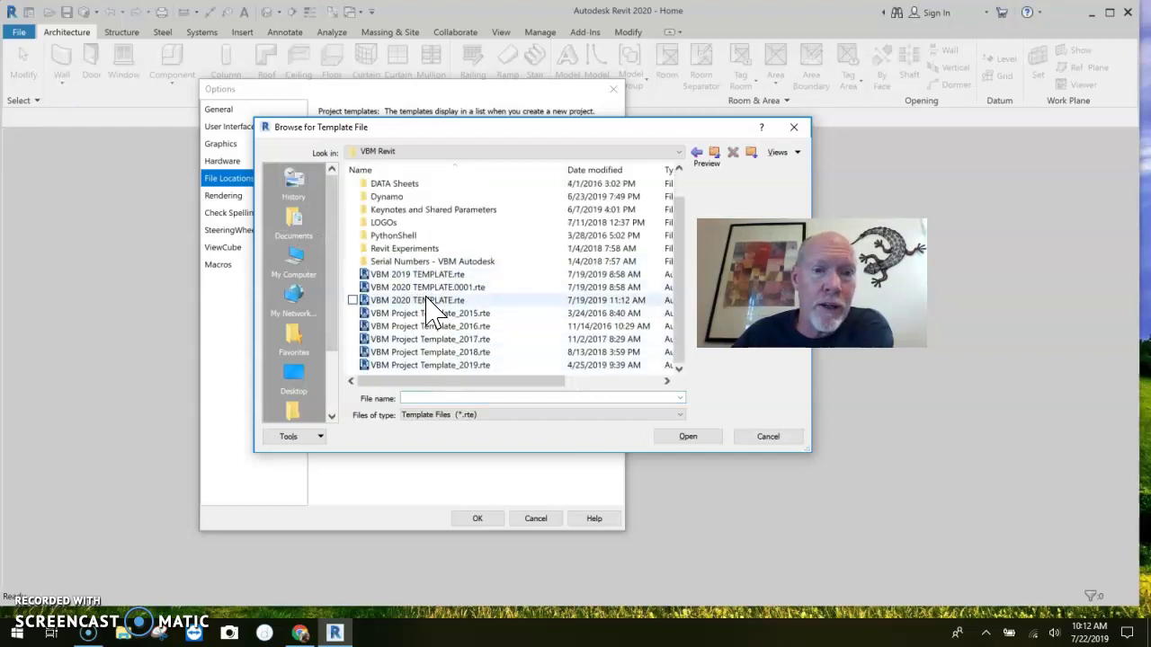
pyautogui.click(429, 301)
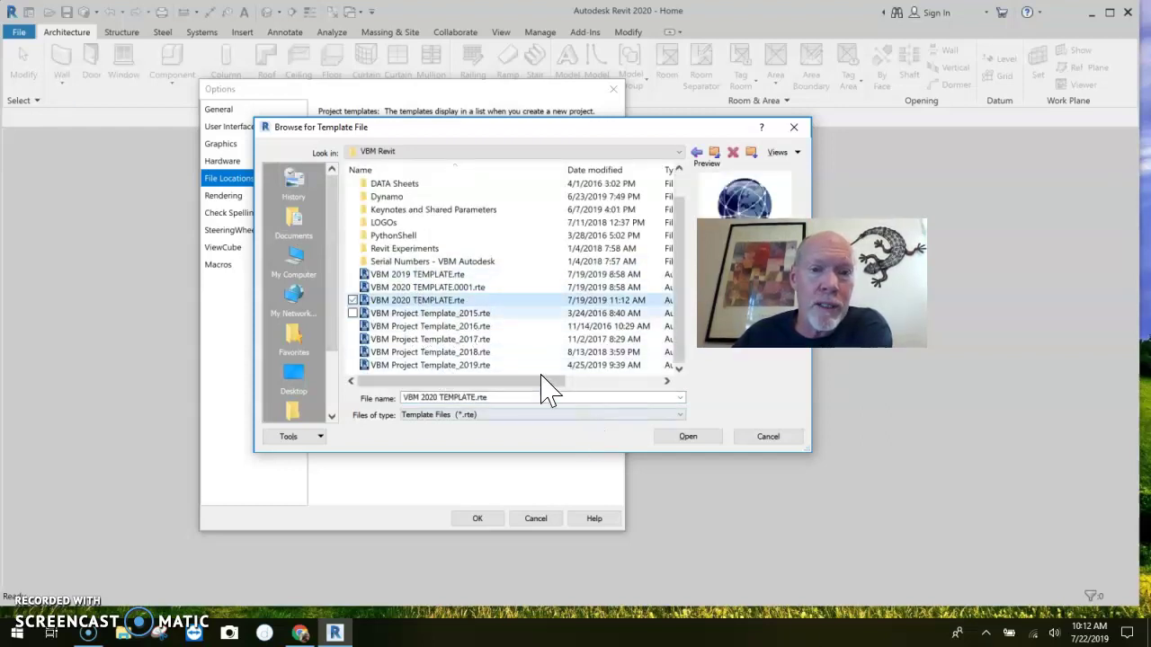
pyautogui.click(693, 437)
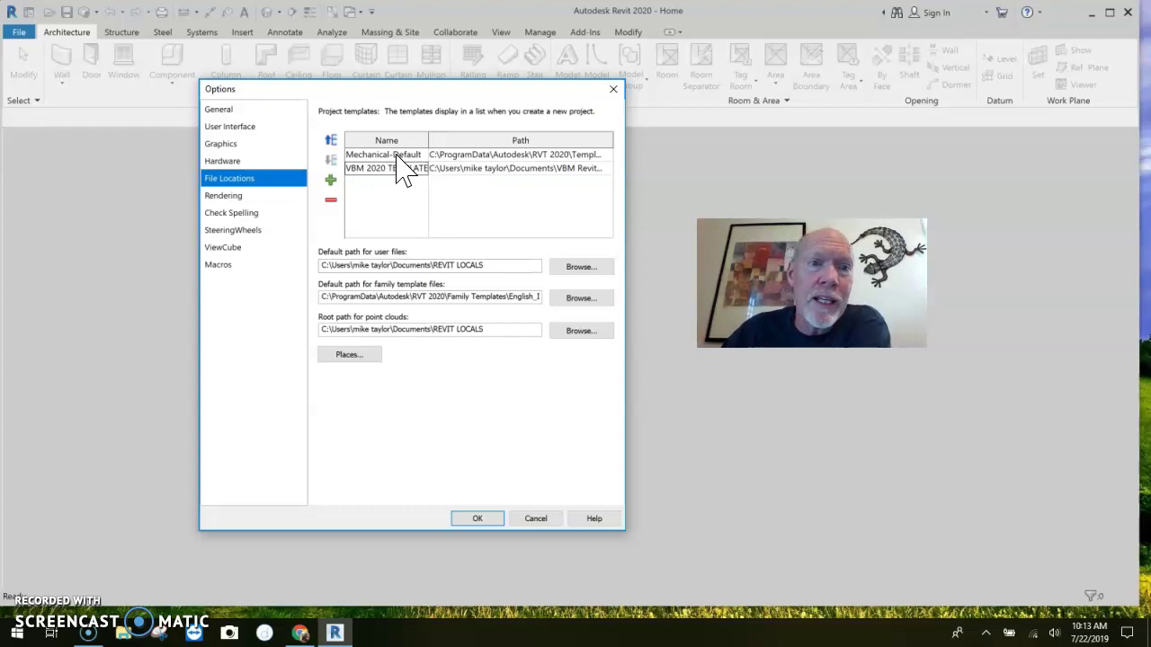
# Remove Mechanical-Default from the template list, widen the Name column, and confirm Options with OK
pyautogui.click(331, 200)
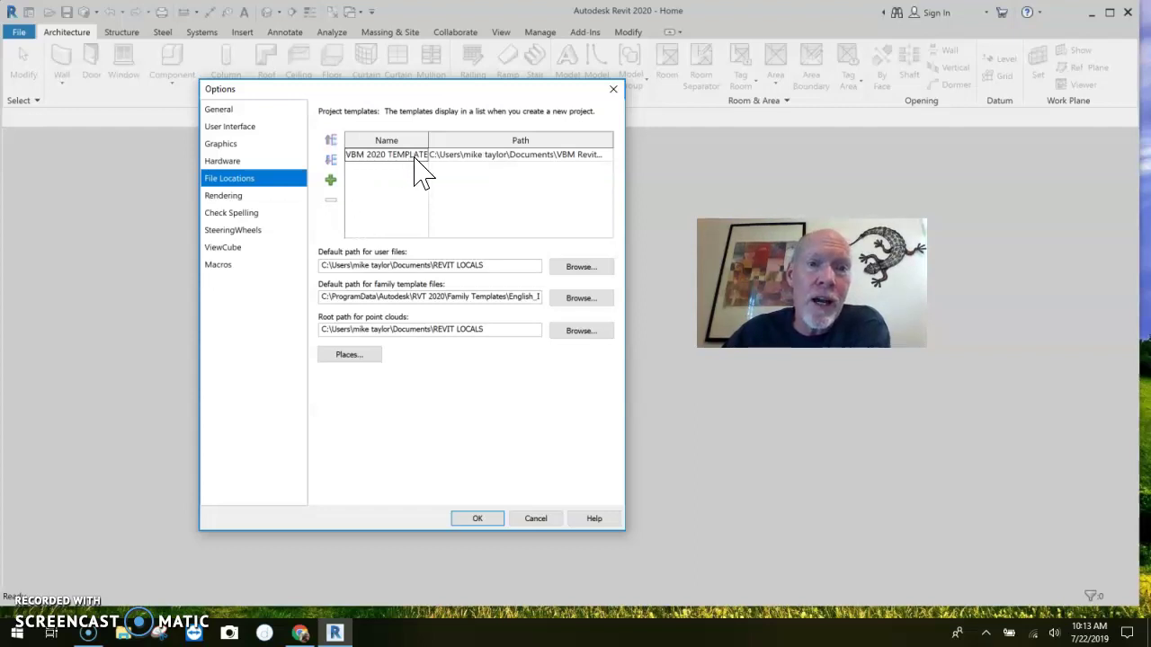
pyautogui.moveTo(428, 142); pyautogui.dragTo(516, 142)
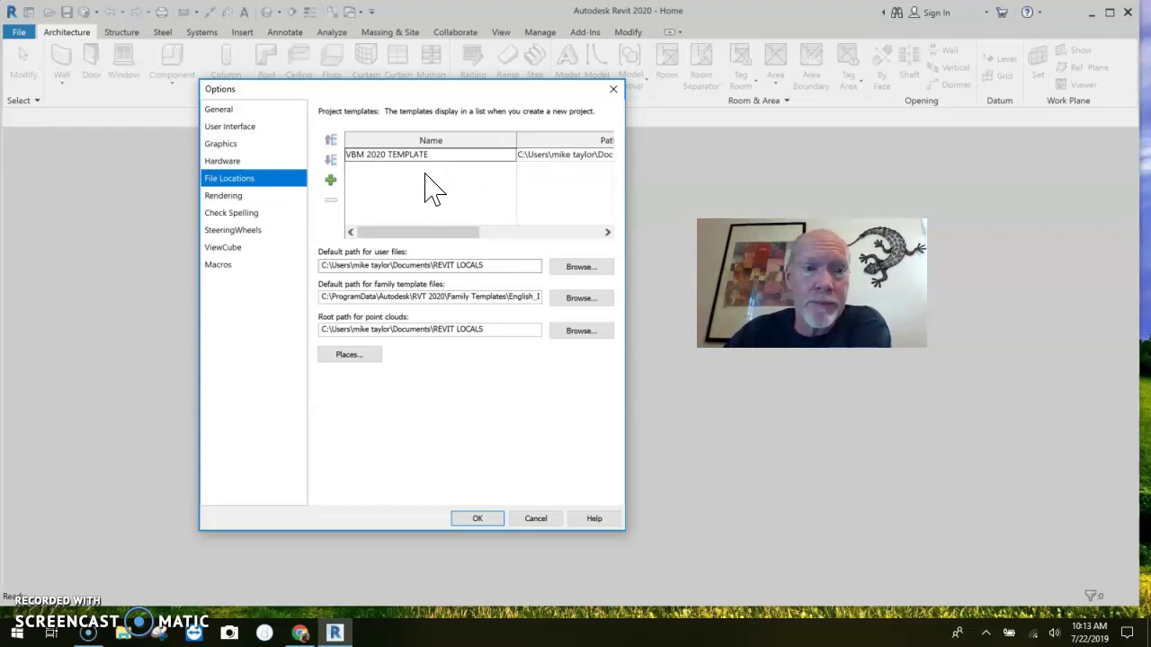
pyautogui.click(479, 519)
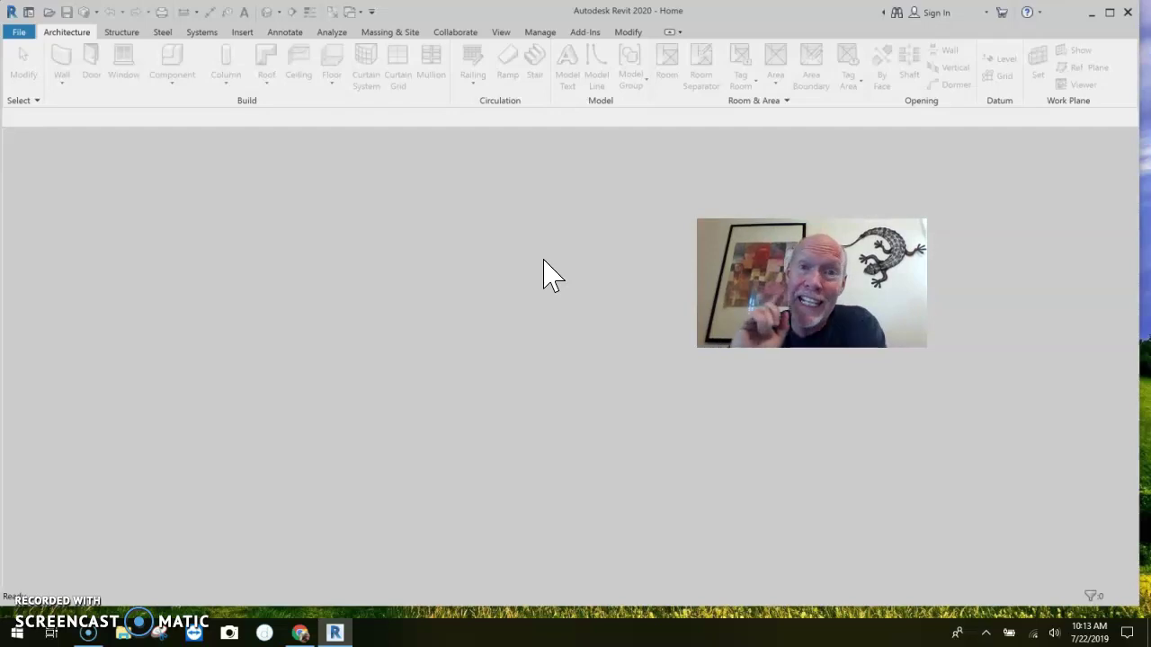
# Bring up the Open file browser and cancel it without opening anything
pyautogui.click(14, 33)
pyautogui.click(36, 131)
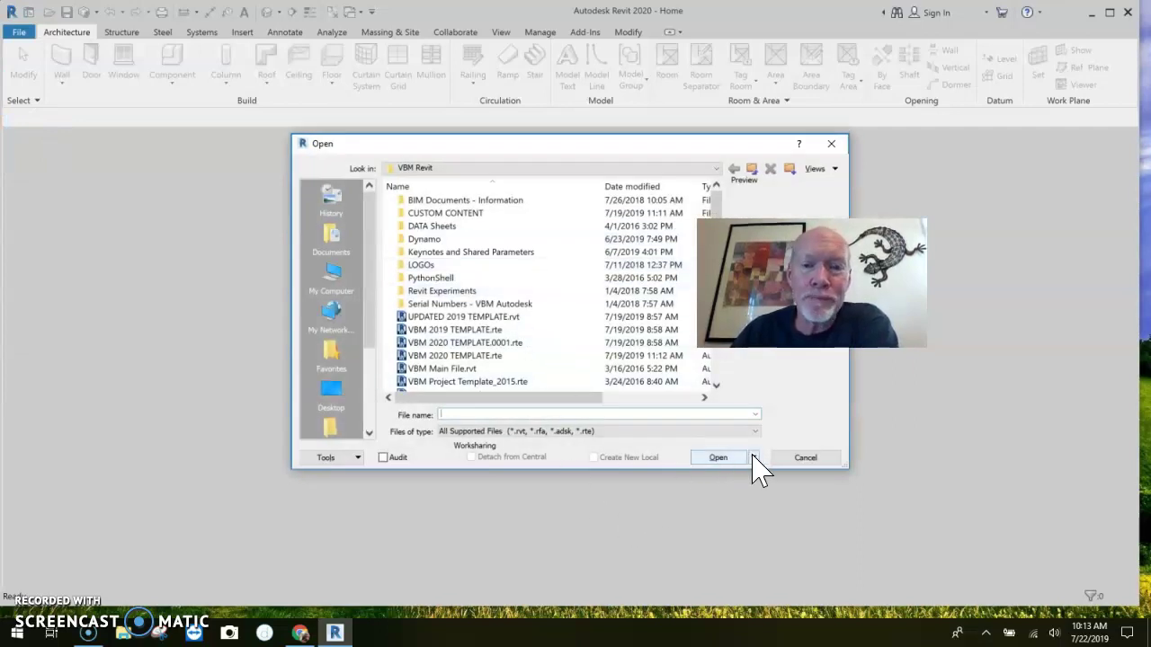
pyautogui.click(804, 459)
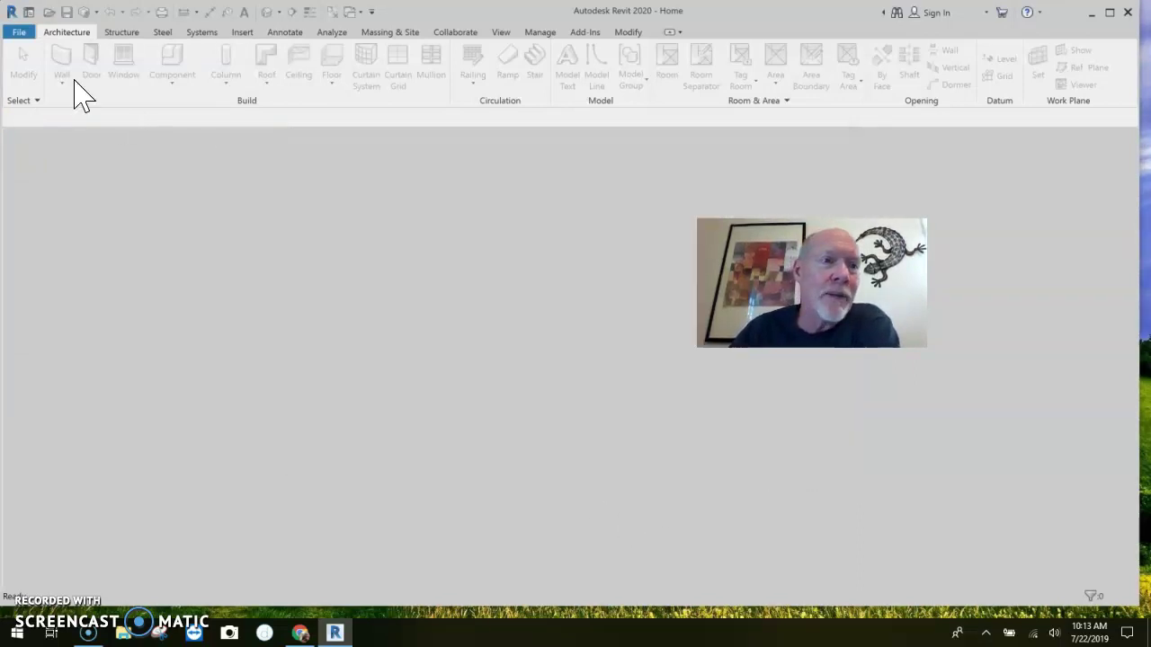
# Start a new project and confirm VBM 2020 TEMPLATE is the preselected template
pyautogui.click(22, 34)
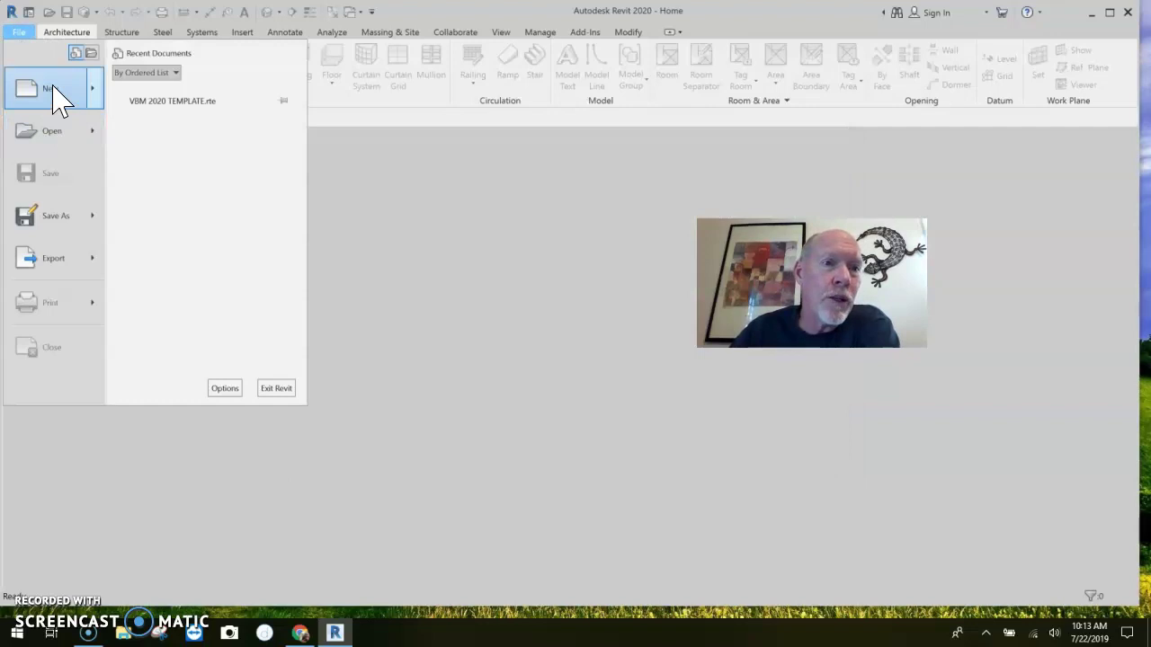
pyautogui.click(57, 98)
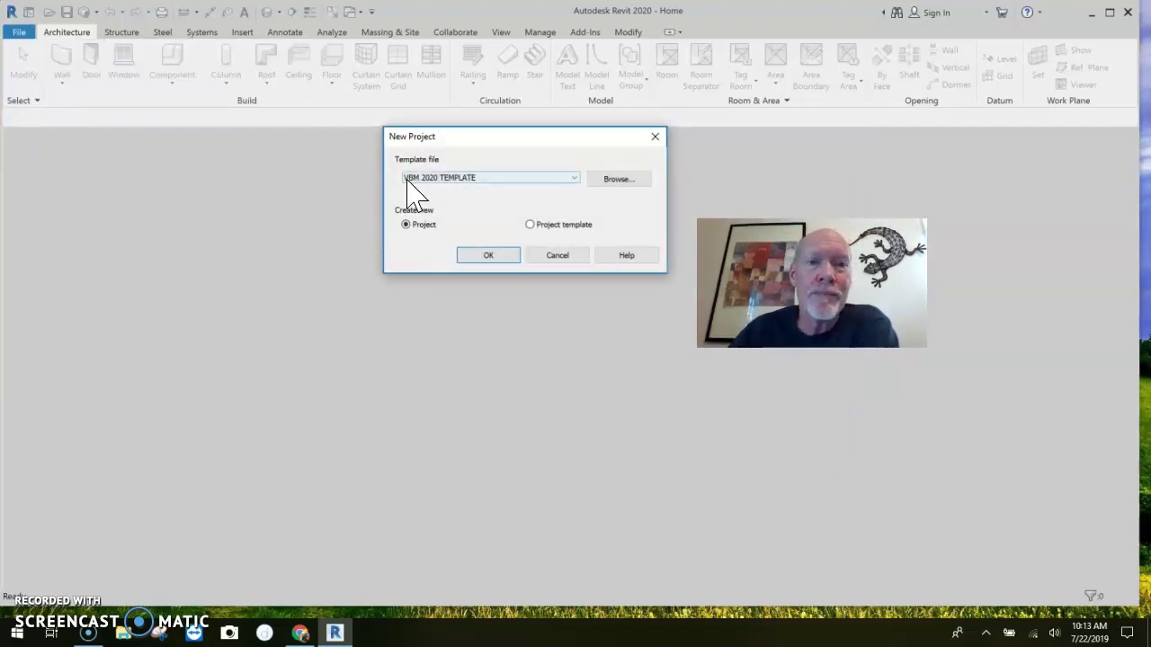
pyautogui.click(577, 177)
pyautogui.click(504, 191)
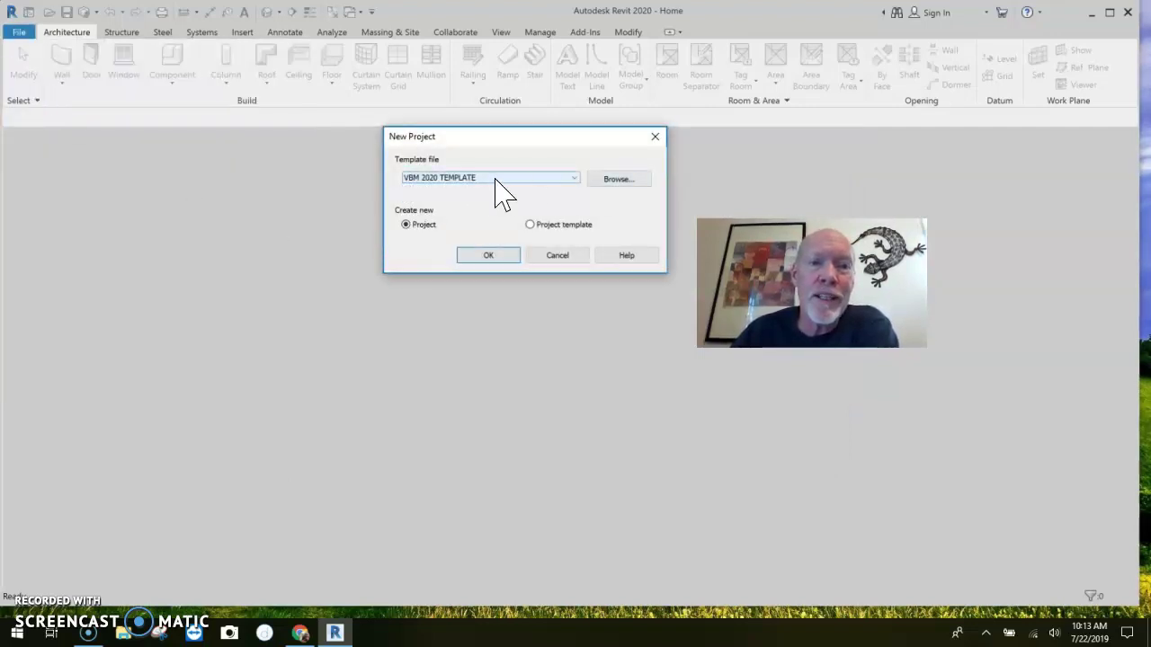